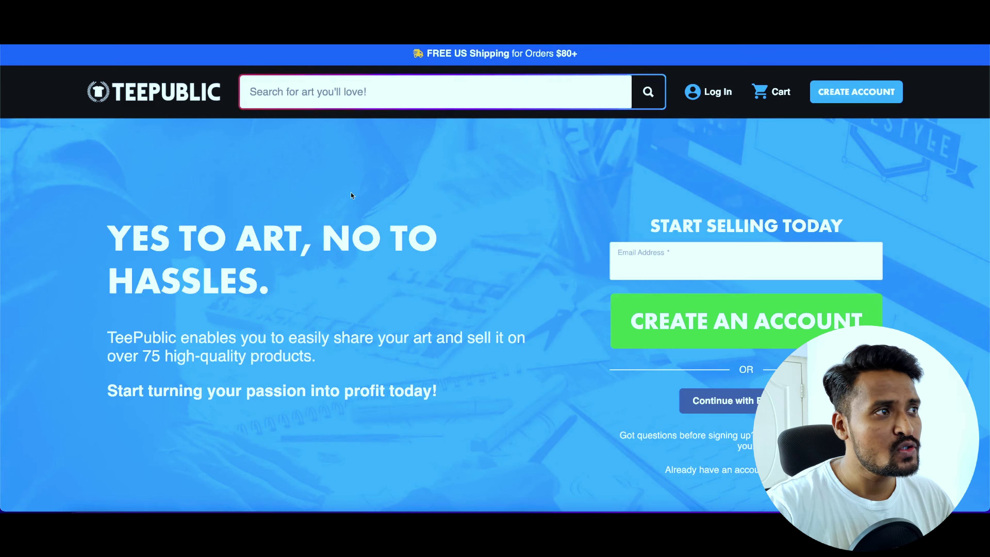
- Review the product types and artist earnings on TeePublic's selling page, including the full earnings chart
scroll(444, 371, down, 15)
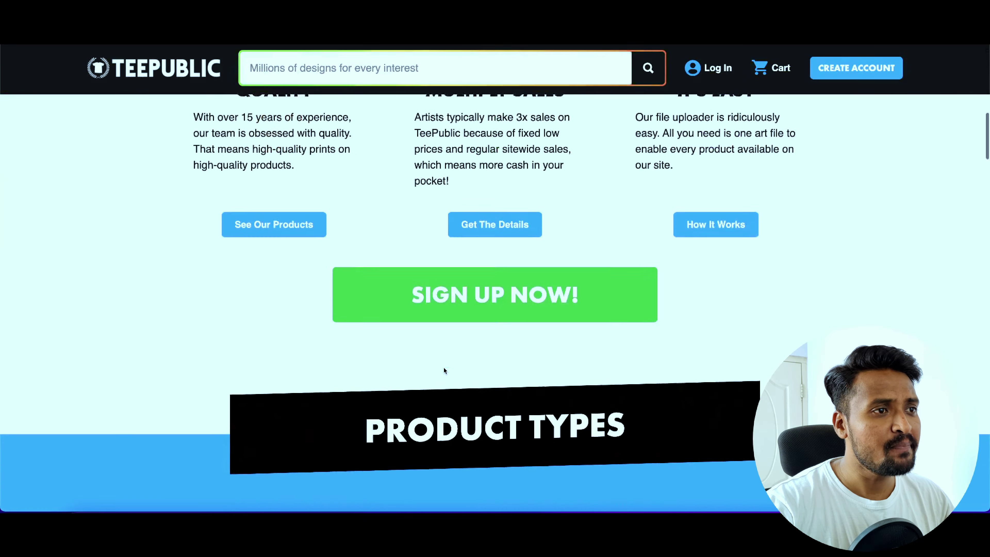
scroll(444, 370, down, 4)
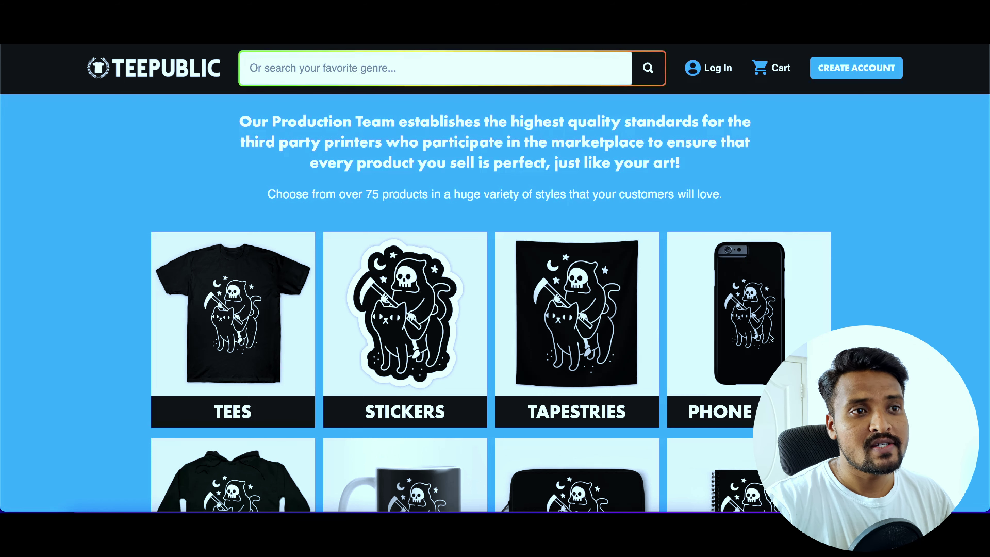
scroll(768, 350, down, 1)
scroll(416, 348, down, 5)
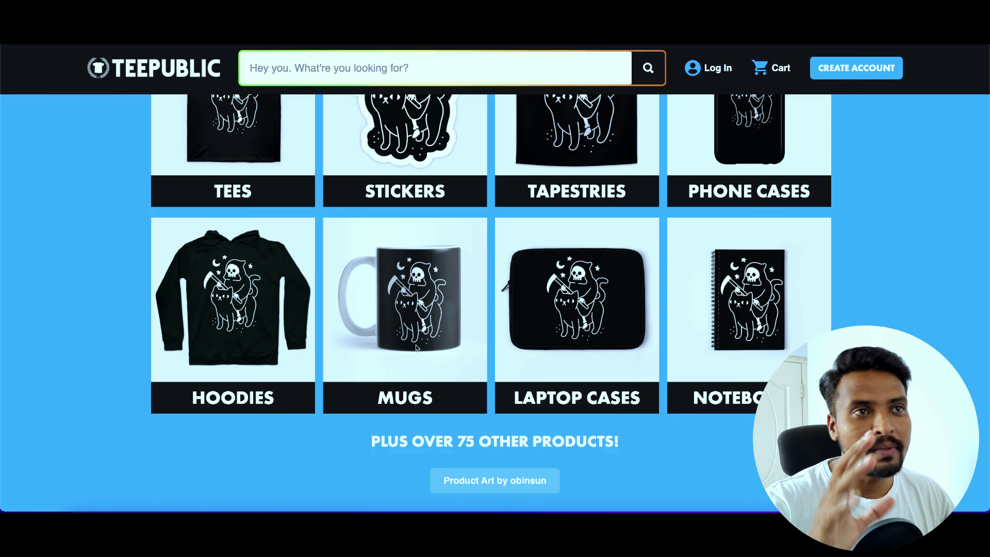
scroll(655, 384, down, 1)
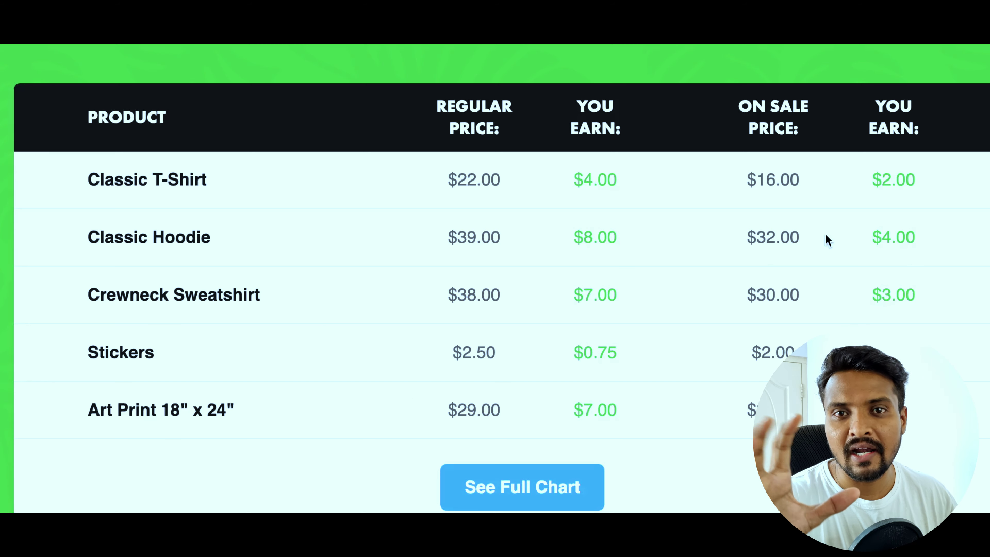
scroll(542, 293, down, 1)
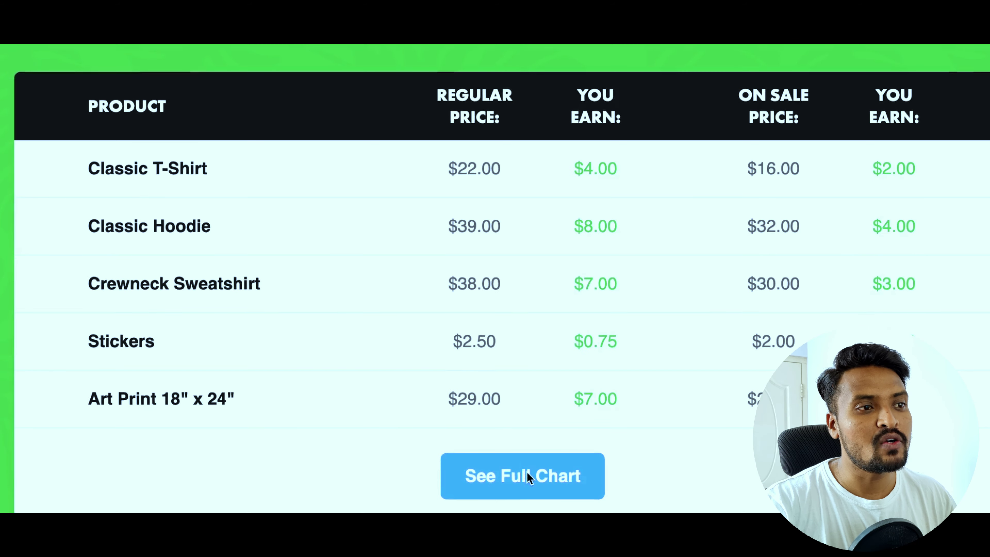
click(529, 481)
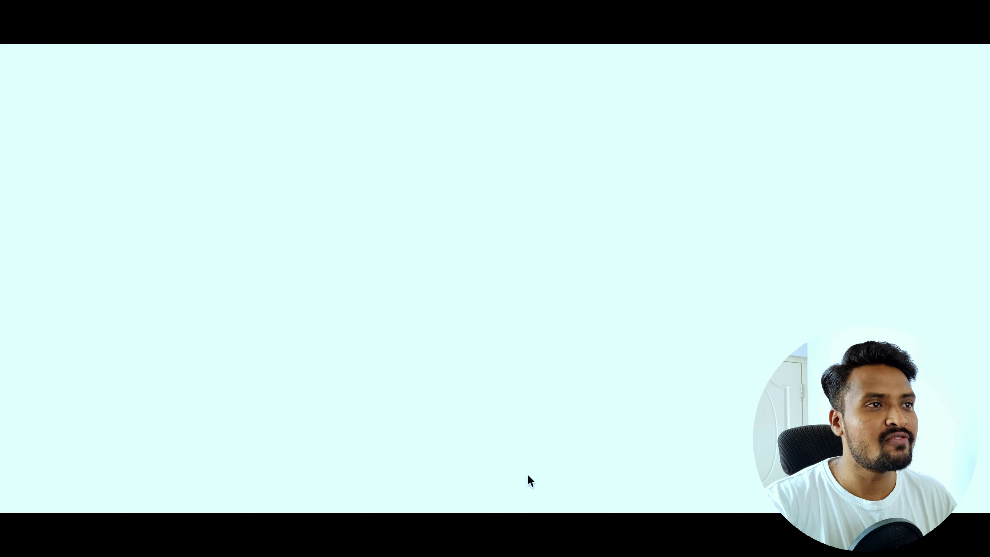
scroll(574, 453, down, 5)
scroll(573, 449, down, 2)
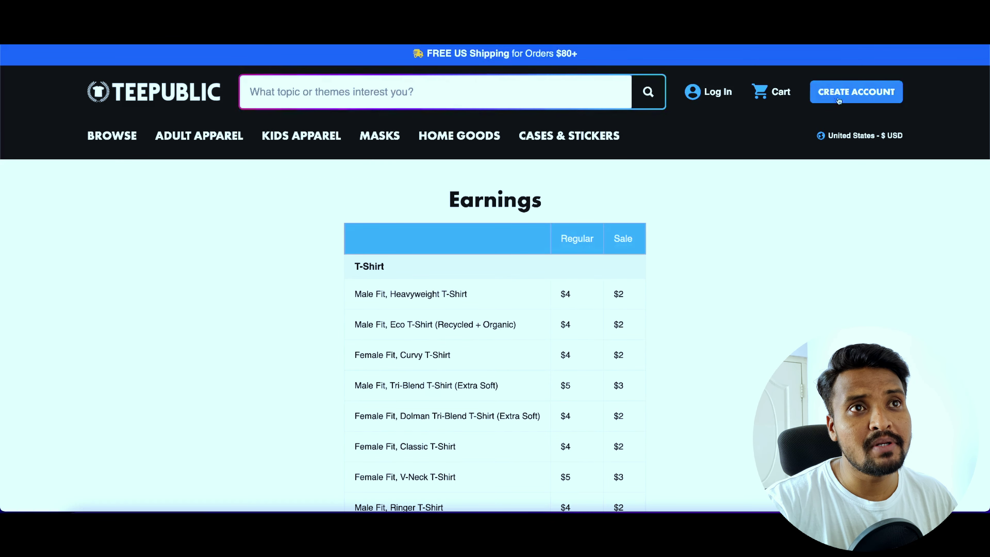
- Create a TeePublic account with the name, e-mail address and password fields filled in and India as the country
click(839, 100)
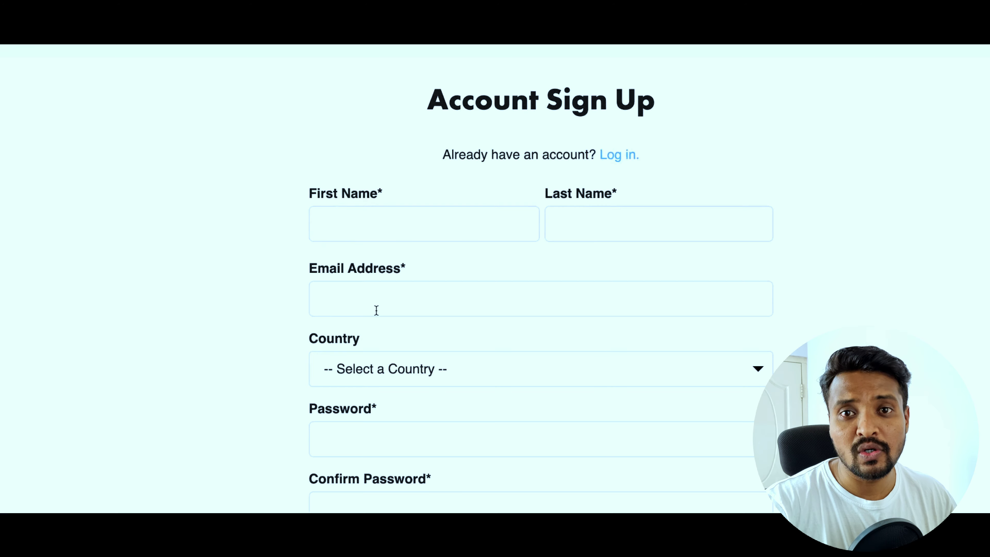
scroll(377, 310, down, 2)
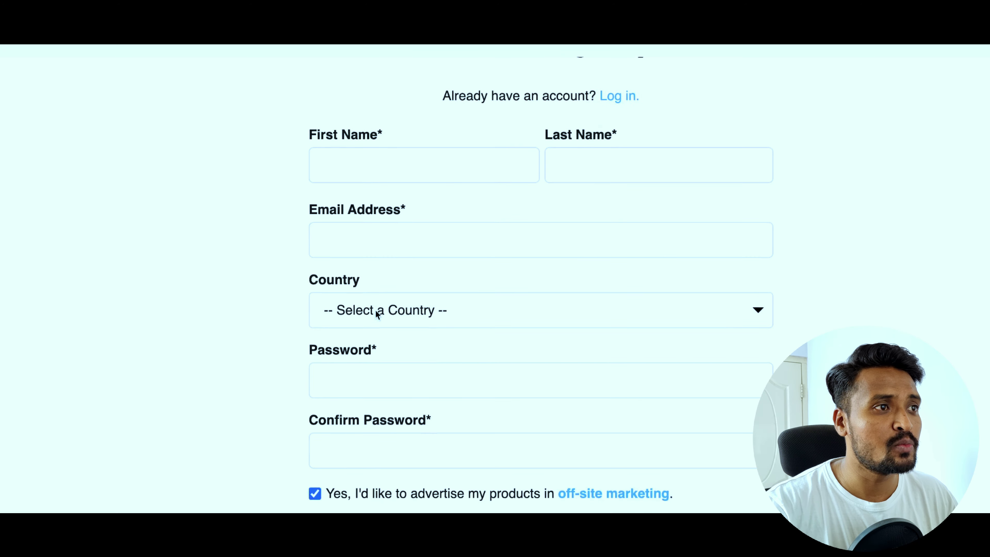
click(452, 304)
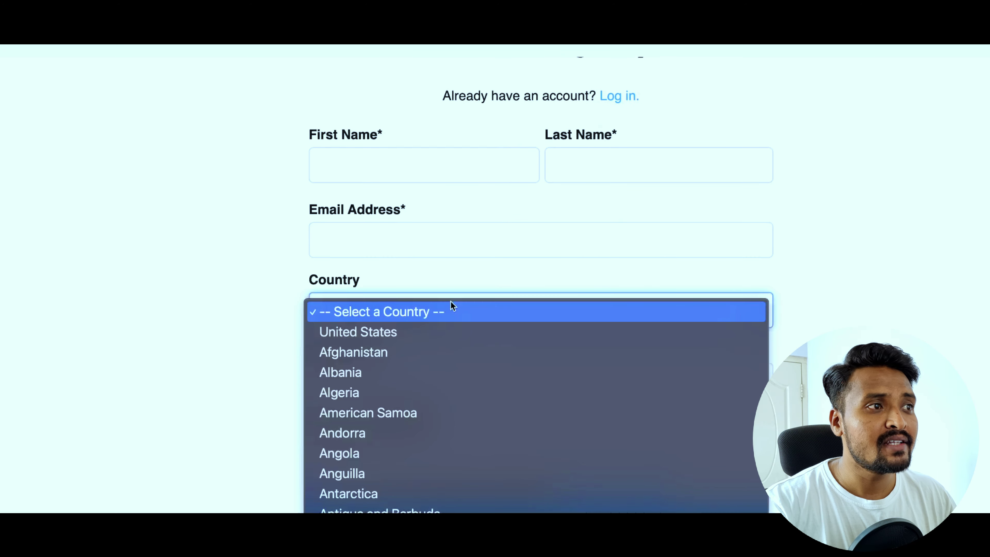
click(529, 269)
scroll(459, 363, down, 2)
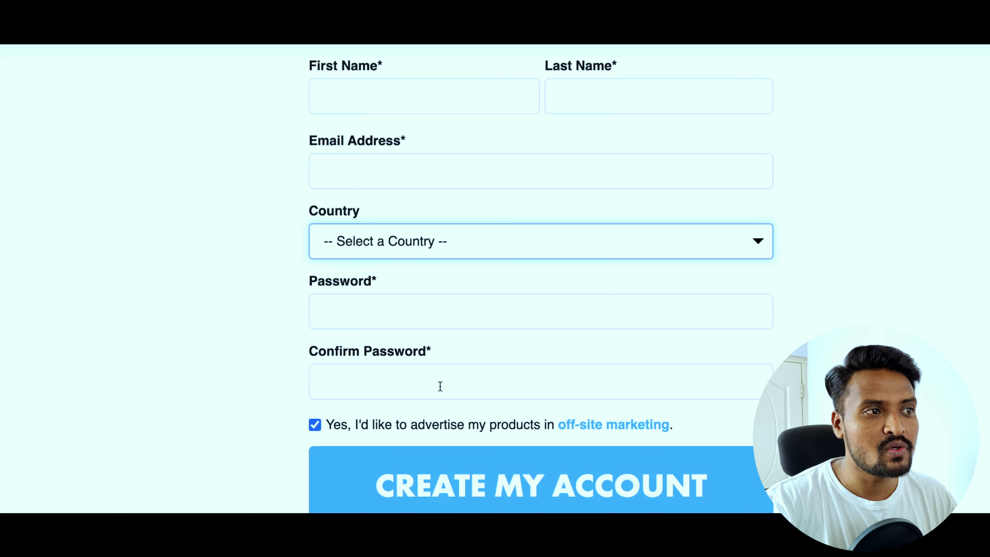
scroll(440, 385, down, 2)
scroll(440, 385, down, 1)
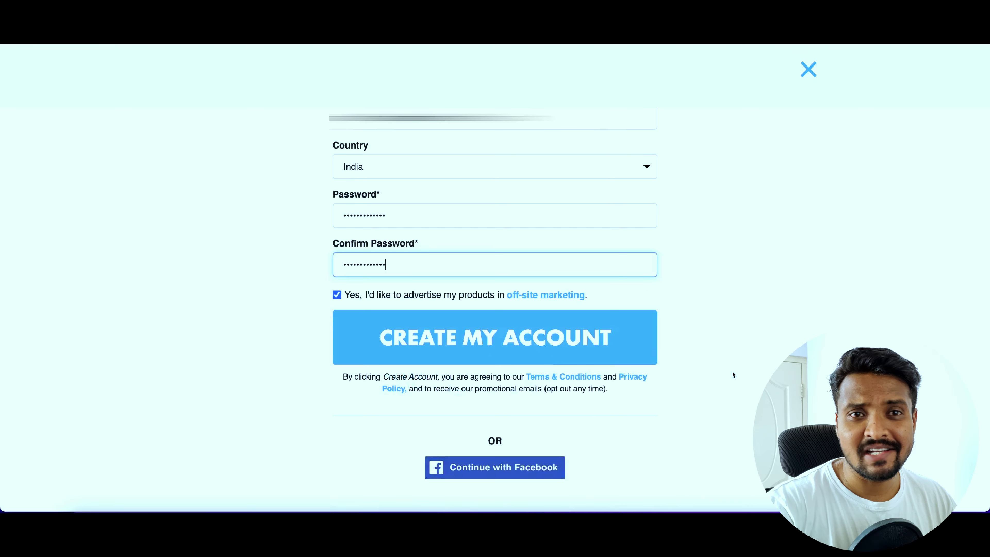
click(511, 339)
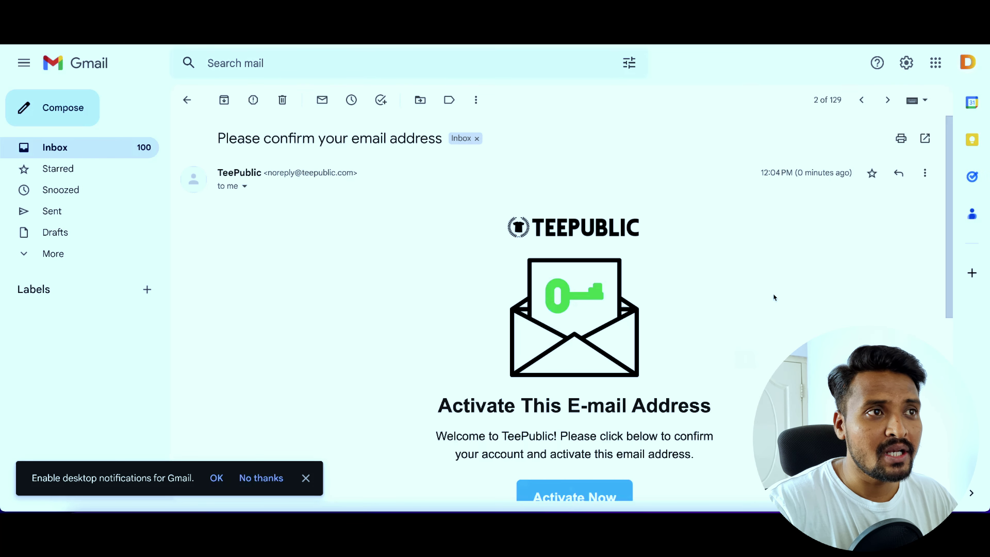
- Activate the account from TeePublic's confirmation e-mail in Gmail and log in to TeePublic
scroll(774, 294, down, 2)
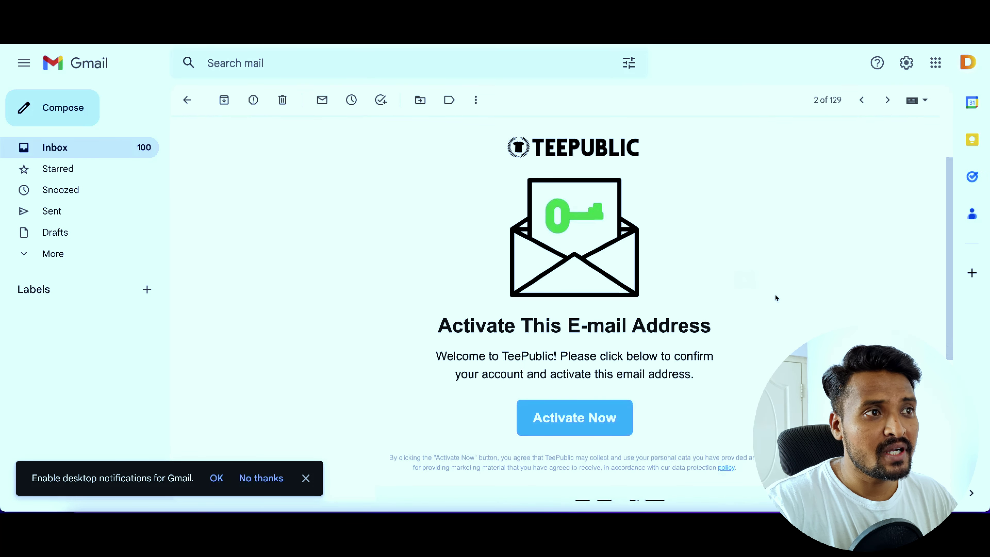
click(596, 419)
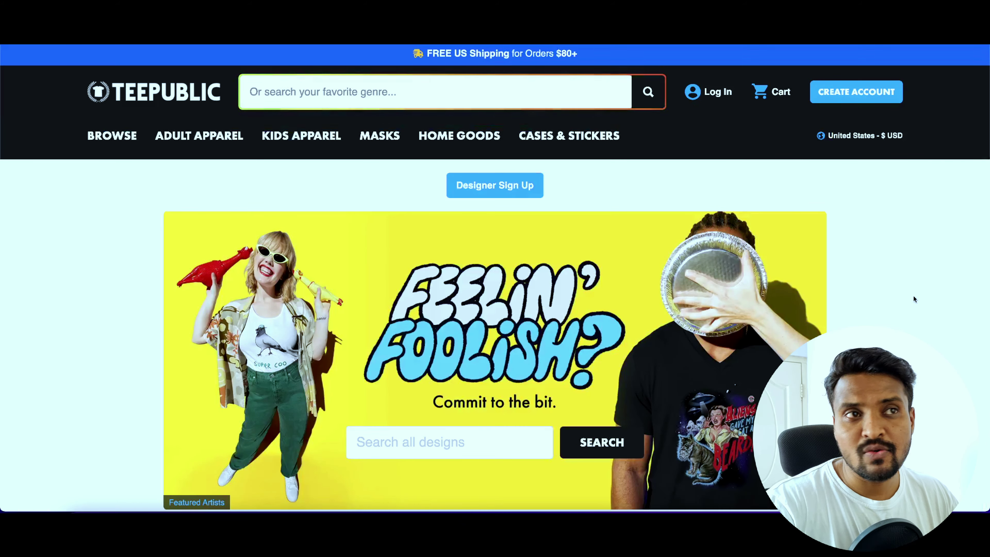
click(729, 94)
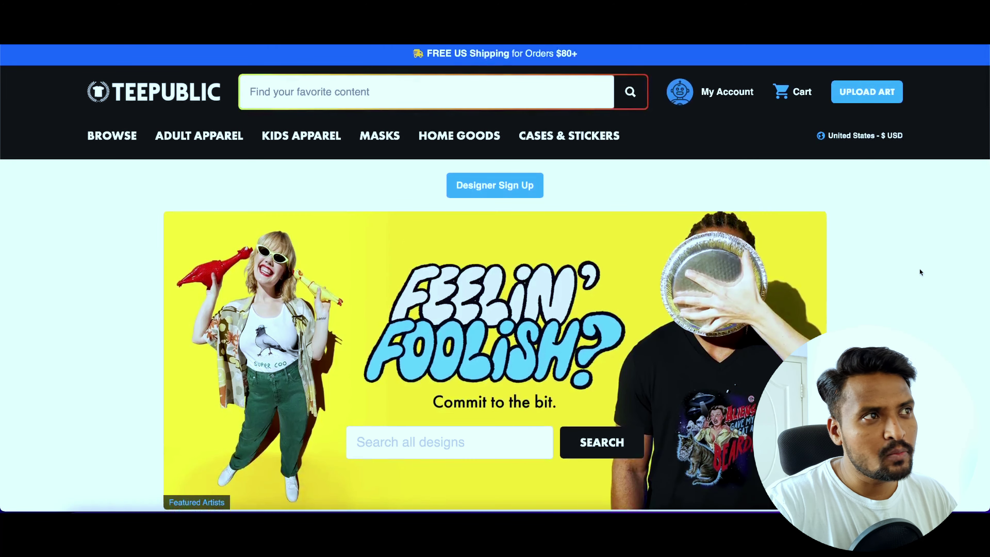
- Start a single file design upload and register the storefront under the name YouthFashion
mouse_move(727, 97)
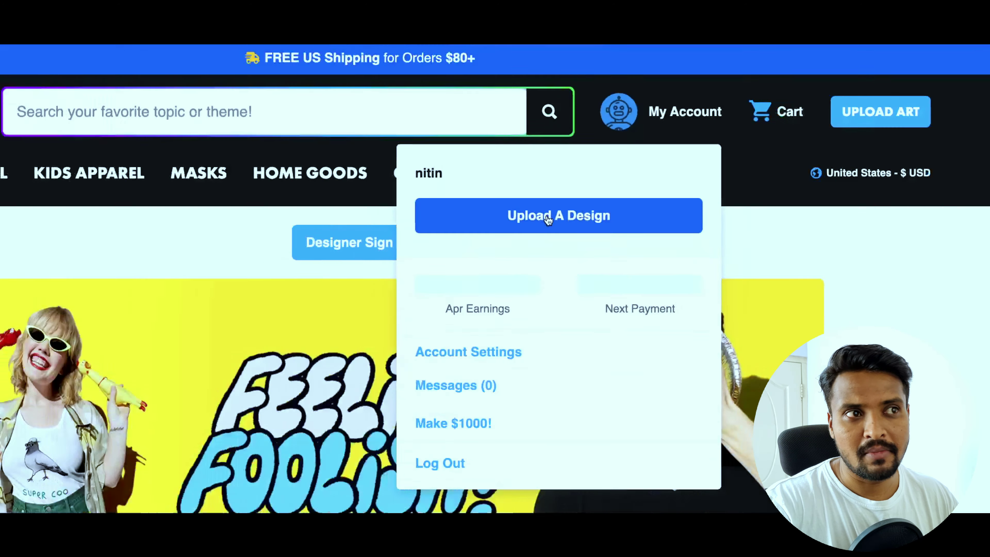
click(549, 220)
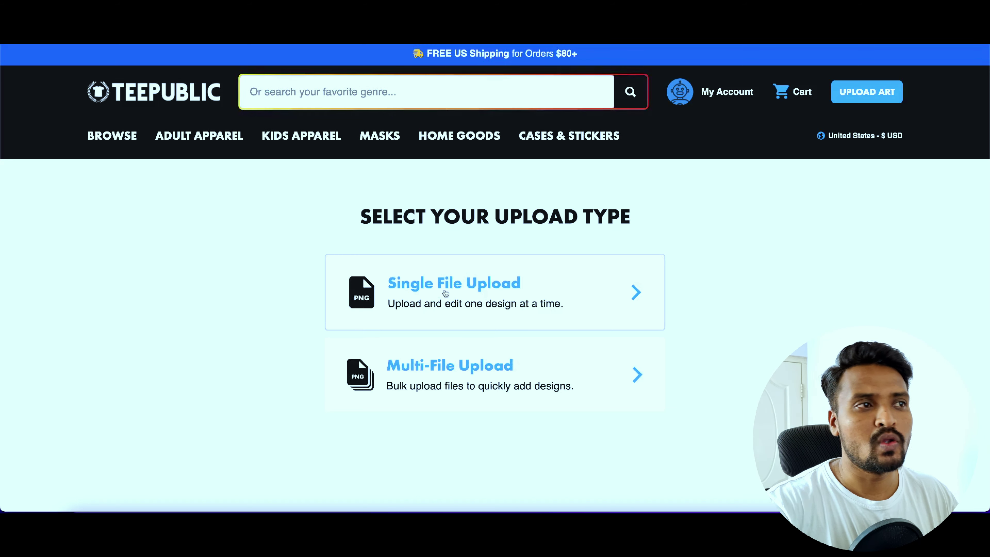
click(465, 288)
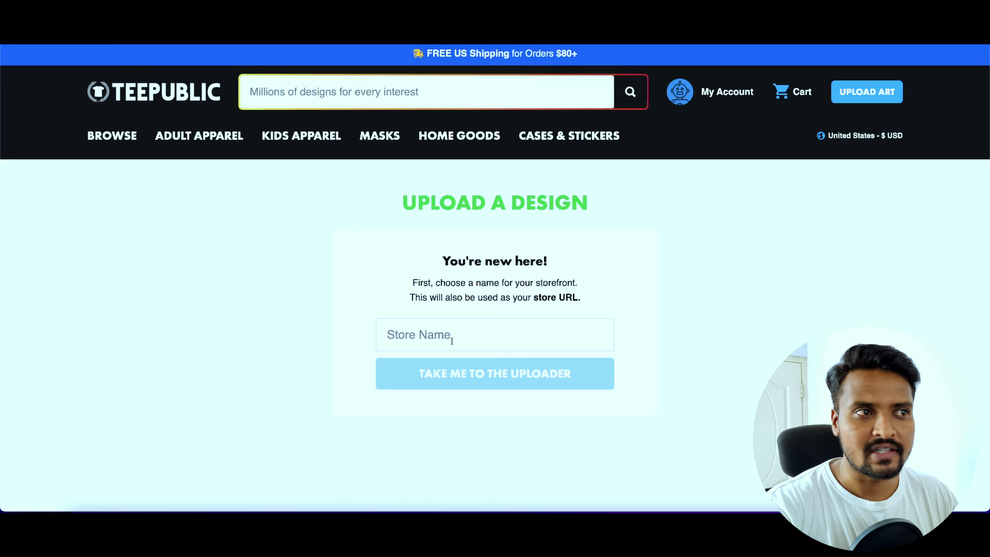
click(451, 341)
text(YouthFashion)
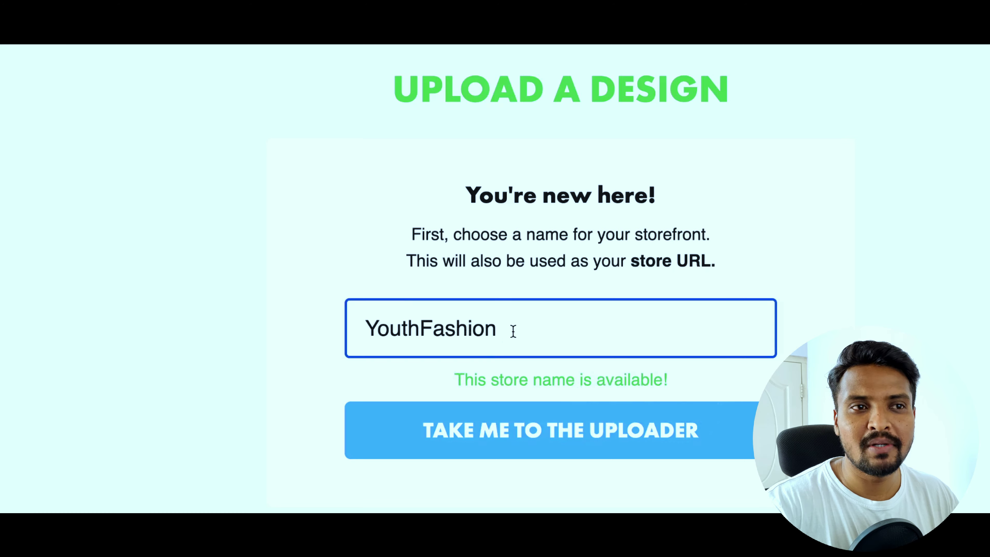
click(566, 439)
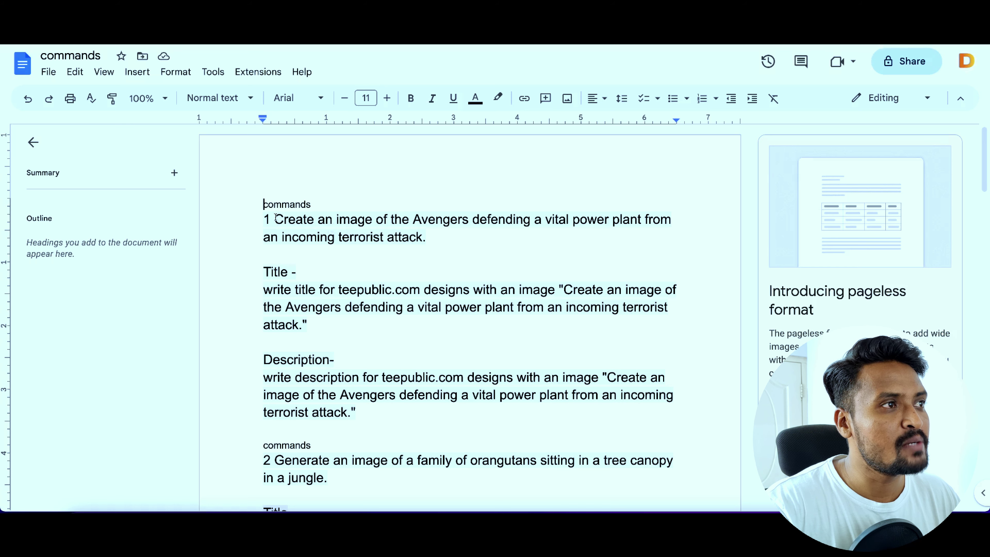
- Copy the first image prompt, about the Avengers defending a vital power plant, from the commands document in Google Docs
drag(275, 219, 428, 246)
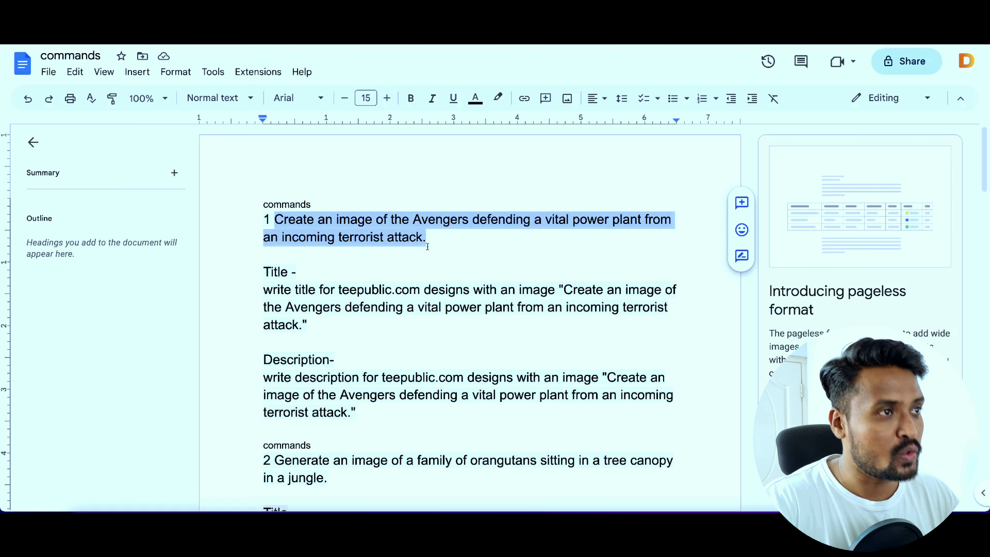
right_click(388, 225)
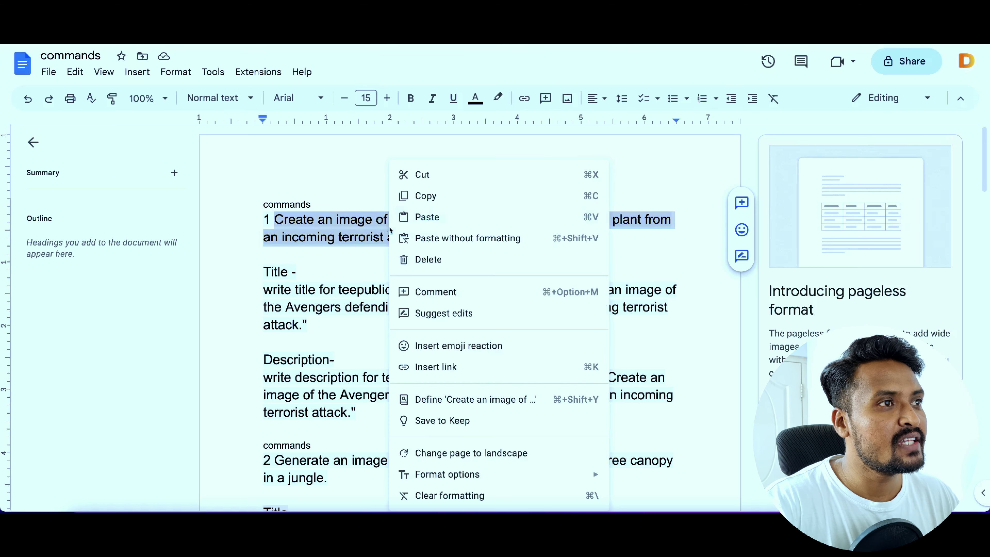
click(425, 197)
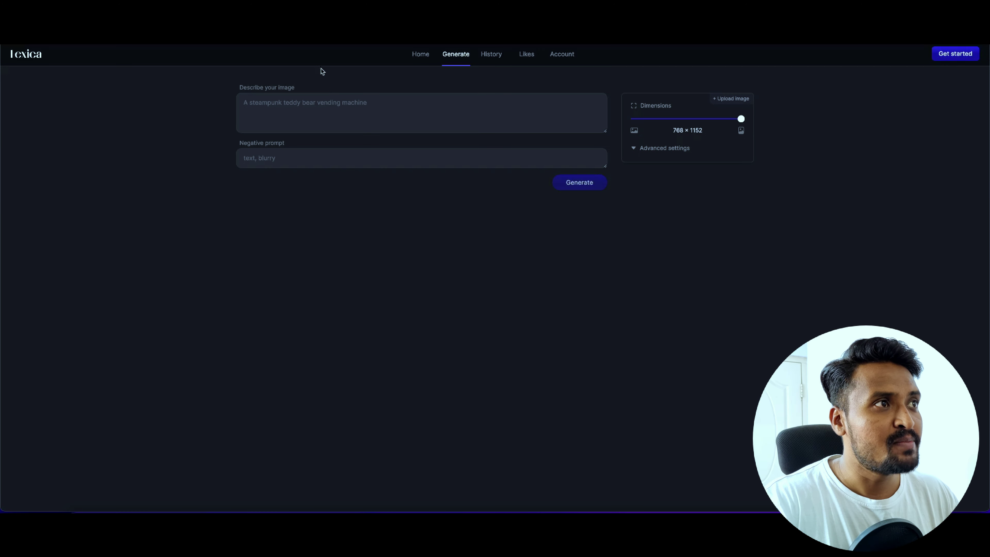
- In Lexica, sign in with Google and generate images from the copied Avengers prompt
click(325, 112)
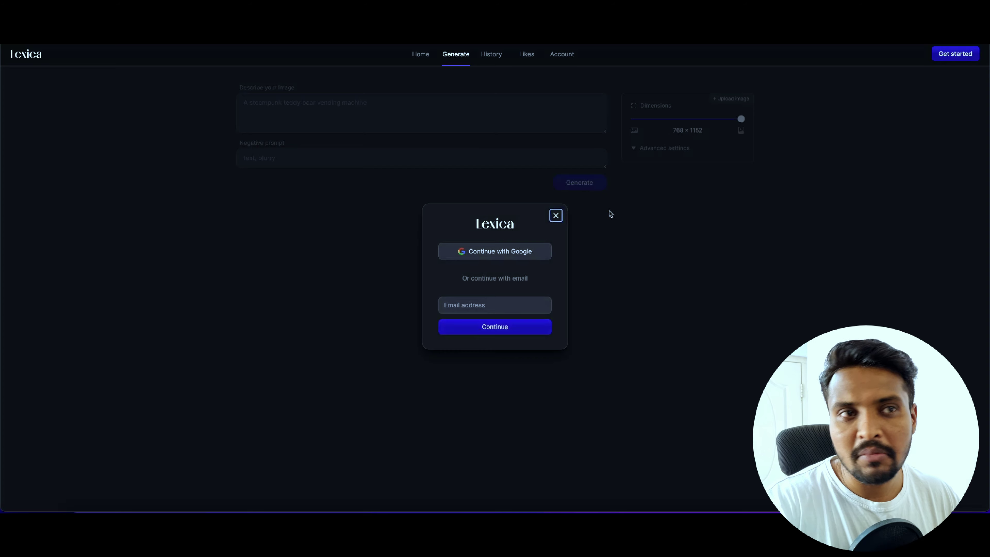
click(506, 254)
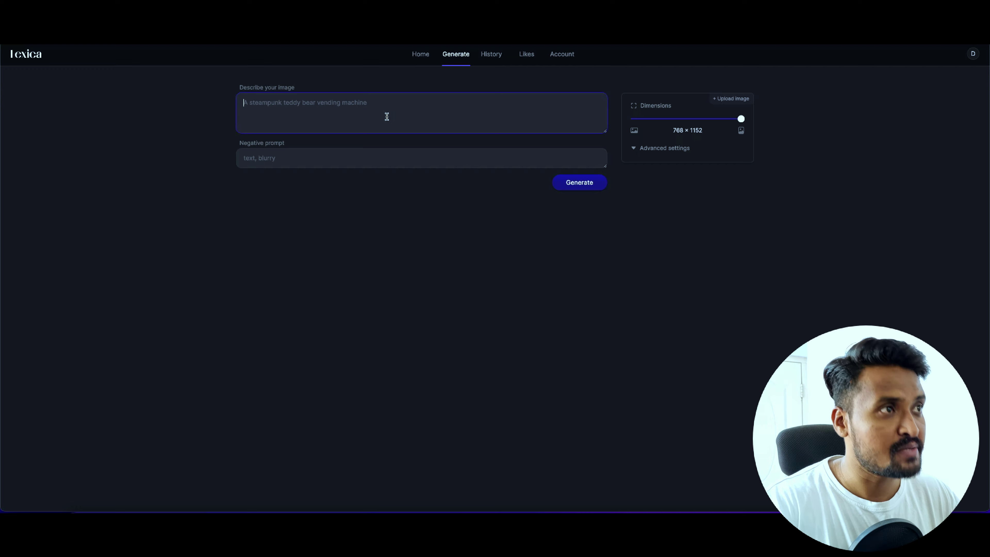
key(ctrl+v)
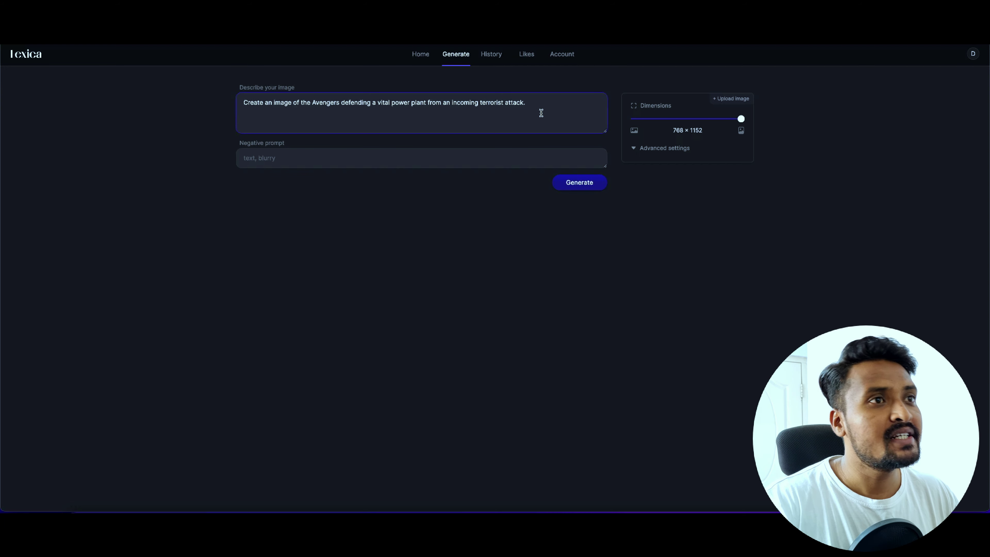
click(588, 189)
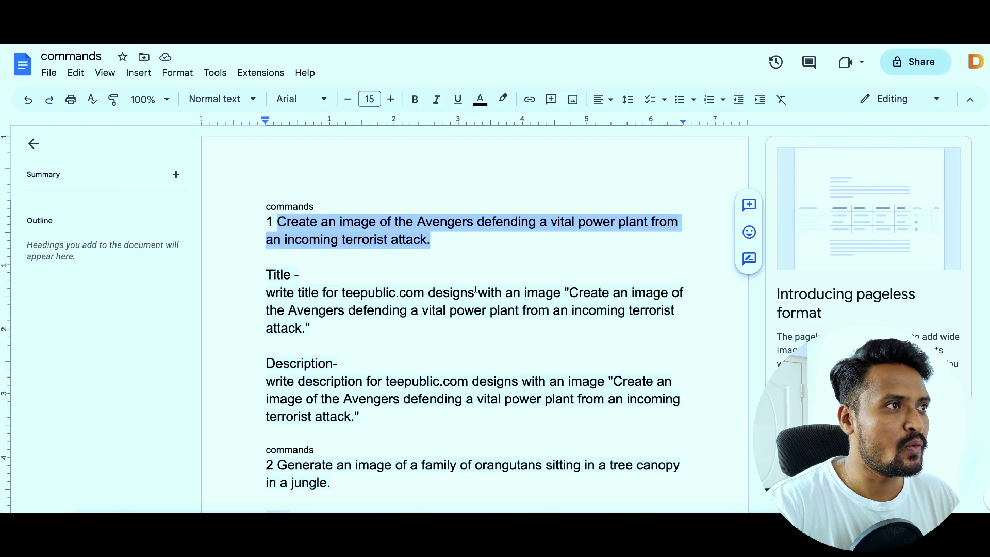
- Look through the remaining prompts in the commands document and download Lexica's image of the hero team lined up before the smoking buildings
scroll(342, 202, down, 1)
scroll(414, 192, down, 14)
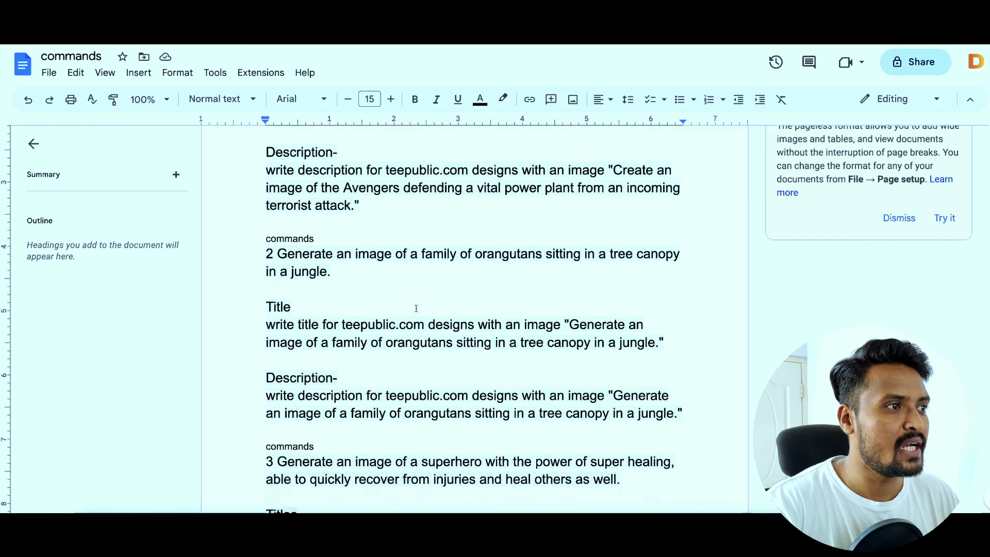
scroll(432, 336, down, 9)
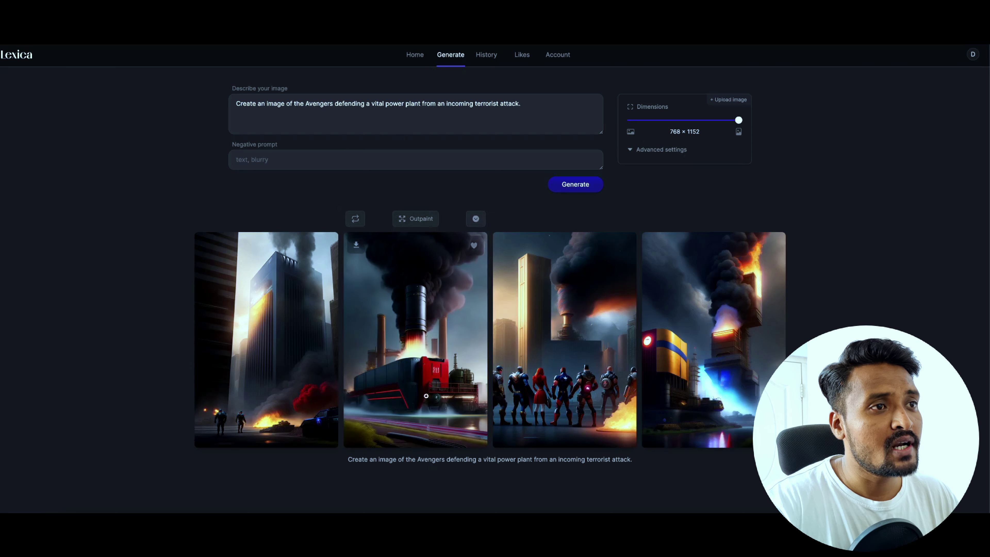
mouse_move(596, 357)
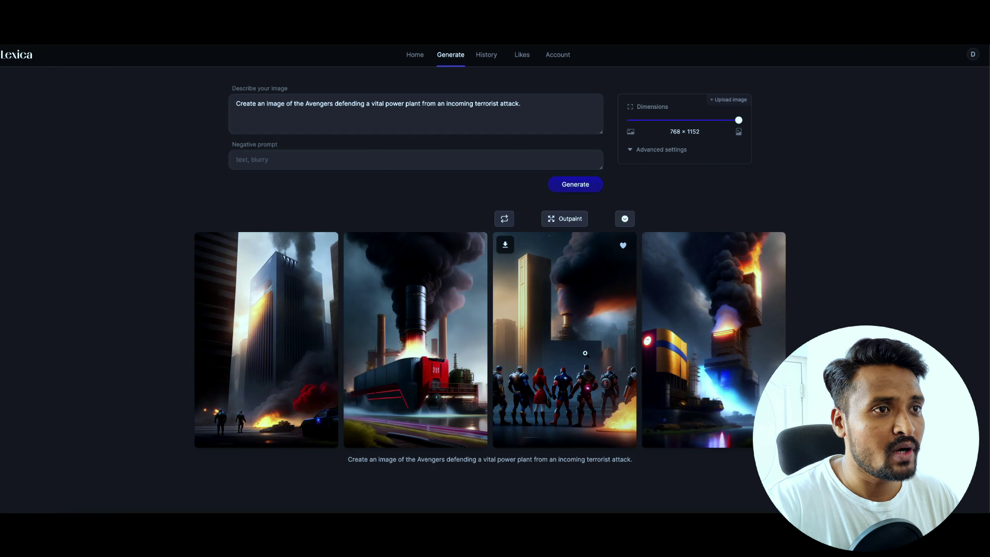
click(504, 245)
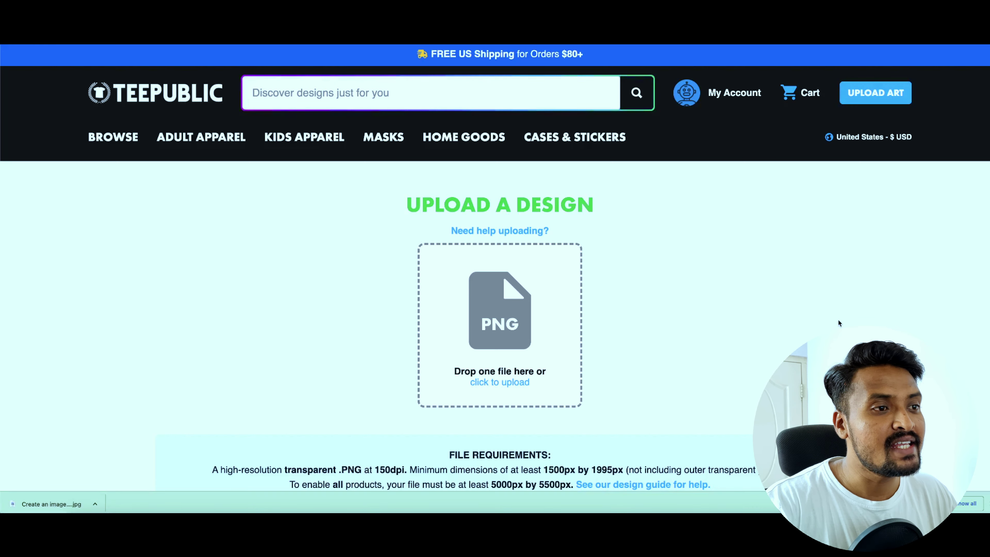
- Check TeePublic's file requirements, then open Image Resizer from the Google results and load the downloaded Avengers JPG
scroll(838, 320, down, 4)
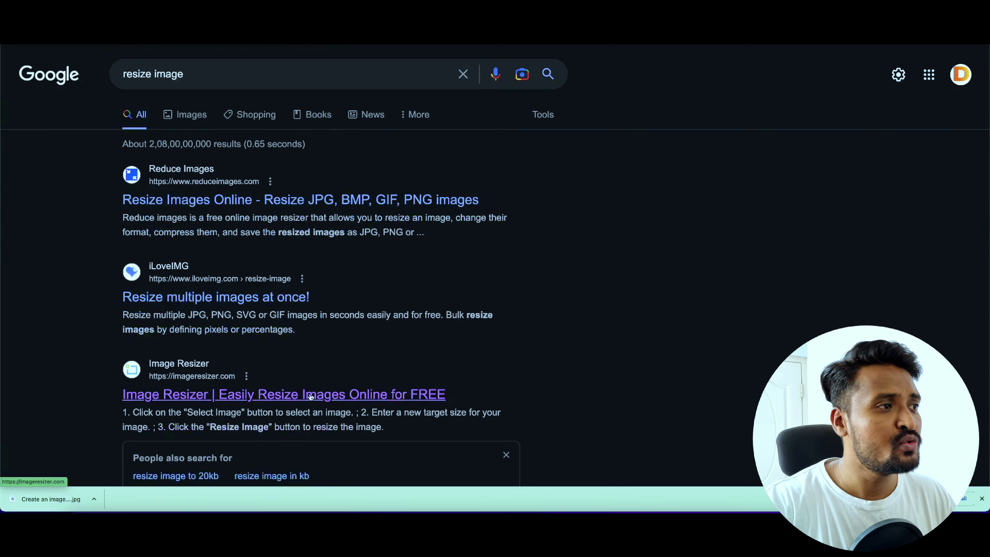
click(185, 397)
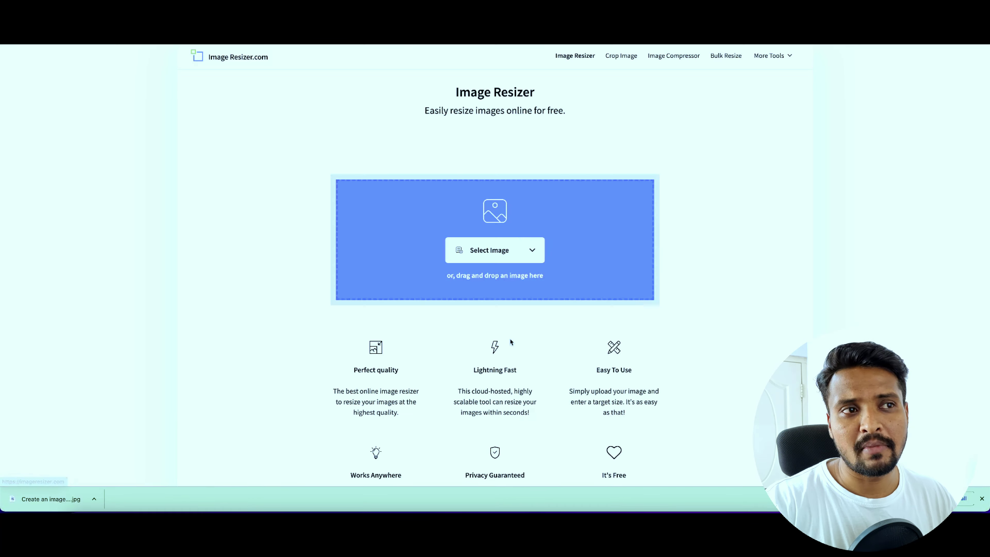
click(483, 252)
click(428, 207)
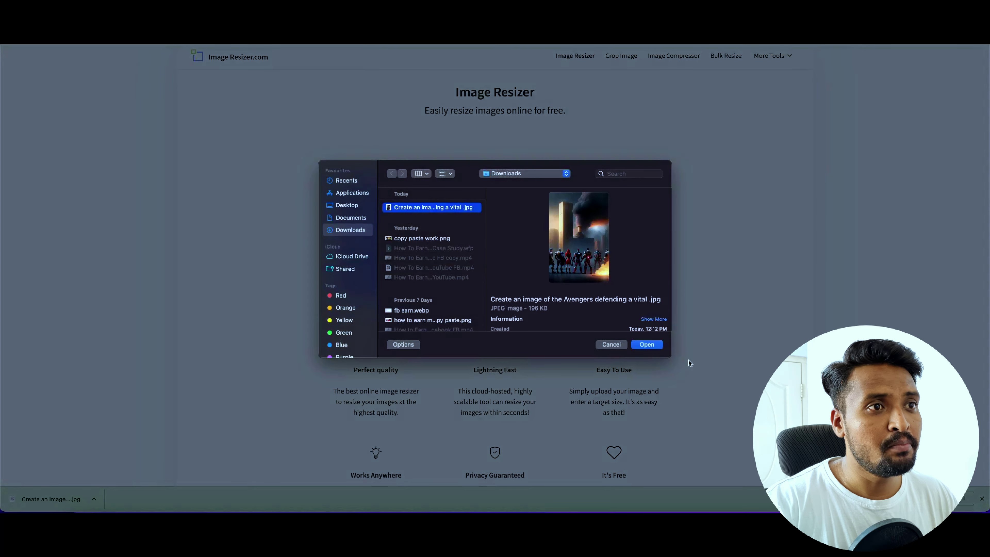
click(647, 345)
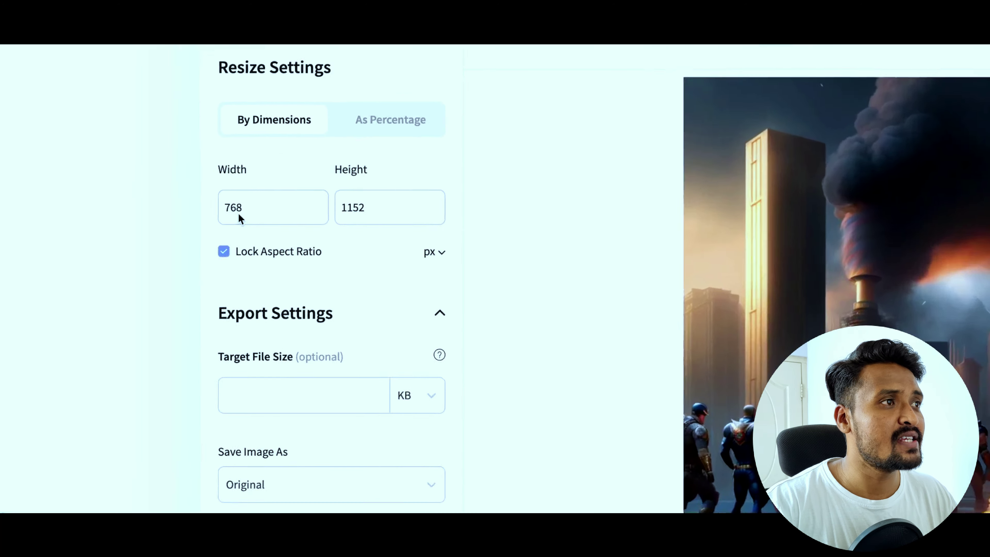
- Set the image's width to 5000 px with the aspect ratio locked
double_click(209, 199)
drag(274, 206, 176, 207)
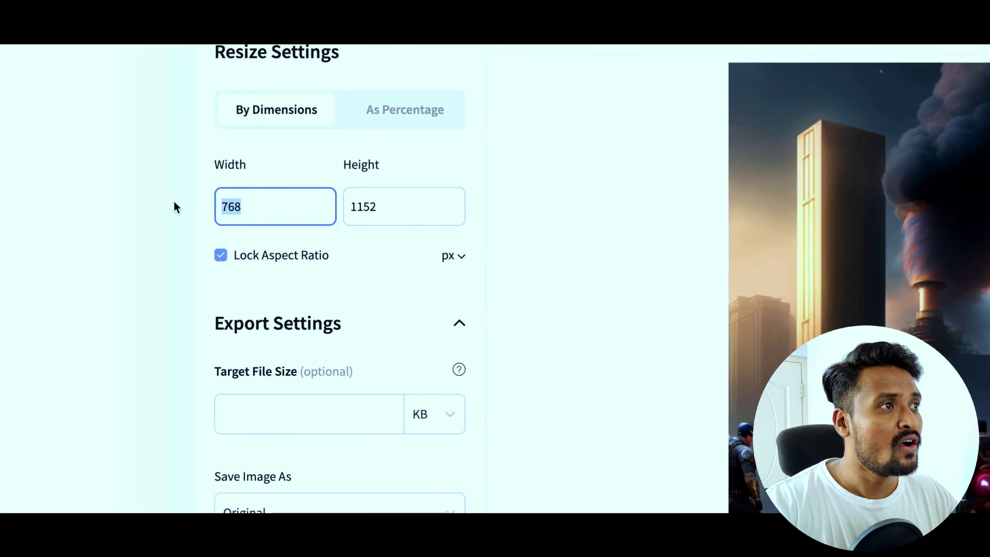
text(50)
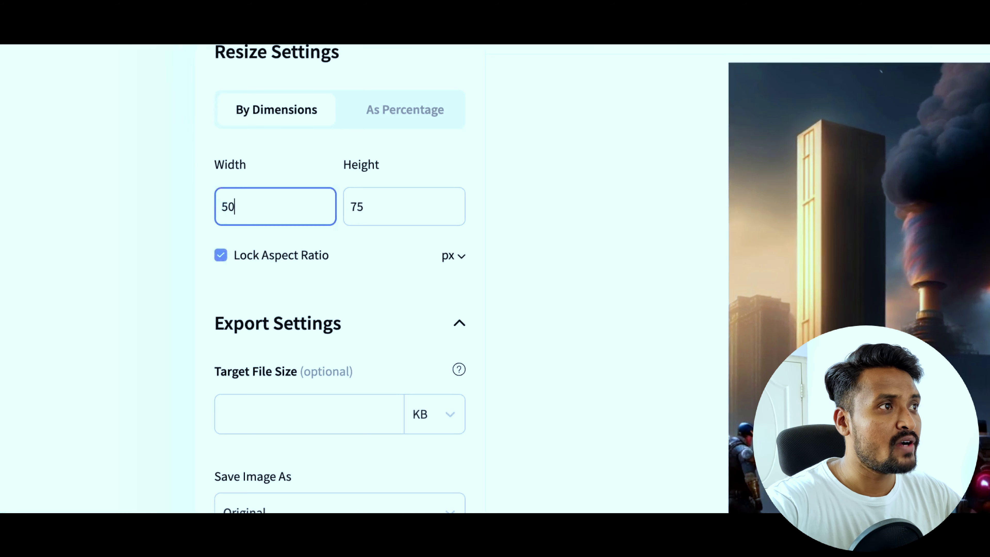
text(00)
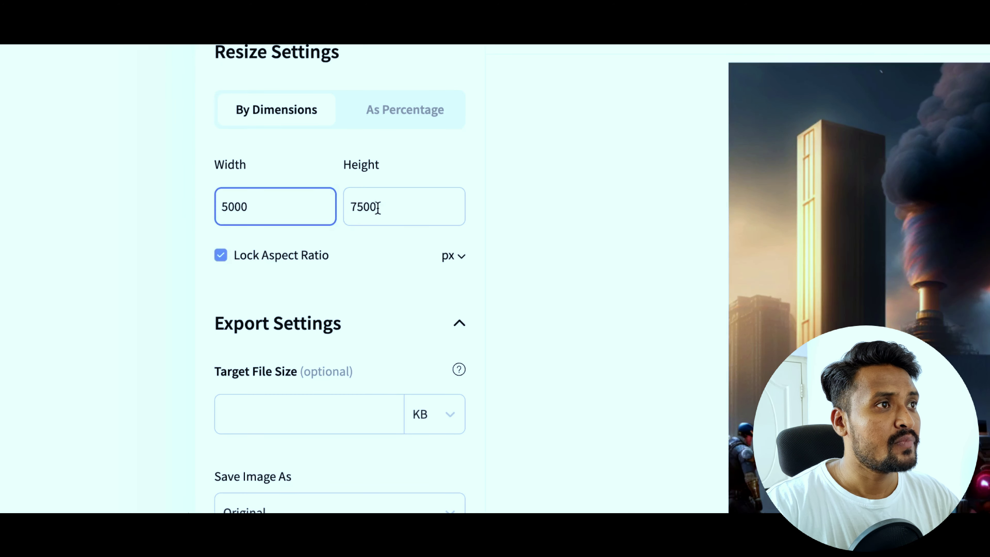
- Set the image's height to 5500 px with the aspect ratio locked, then resize and download it
drag(355, 208, 381, 232)
text(5)
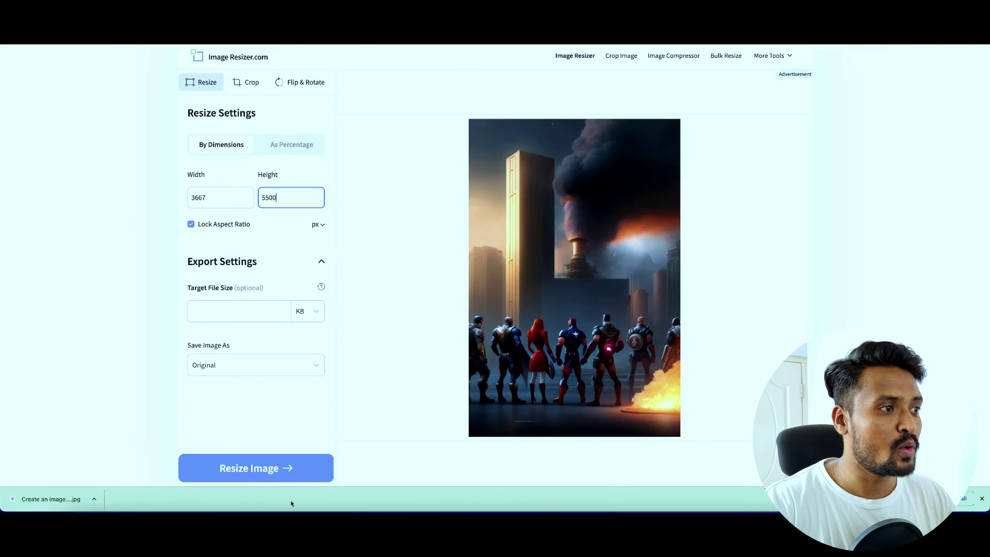
click(263, 469)
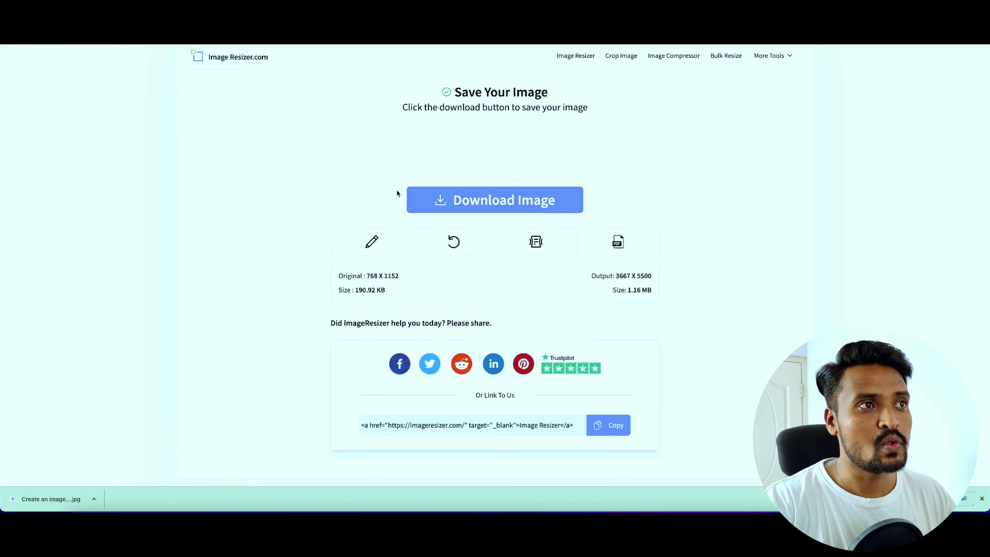
click(480, 202)
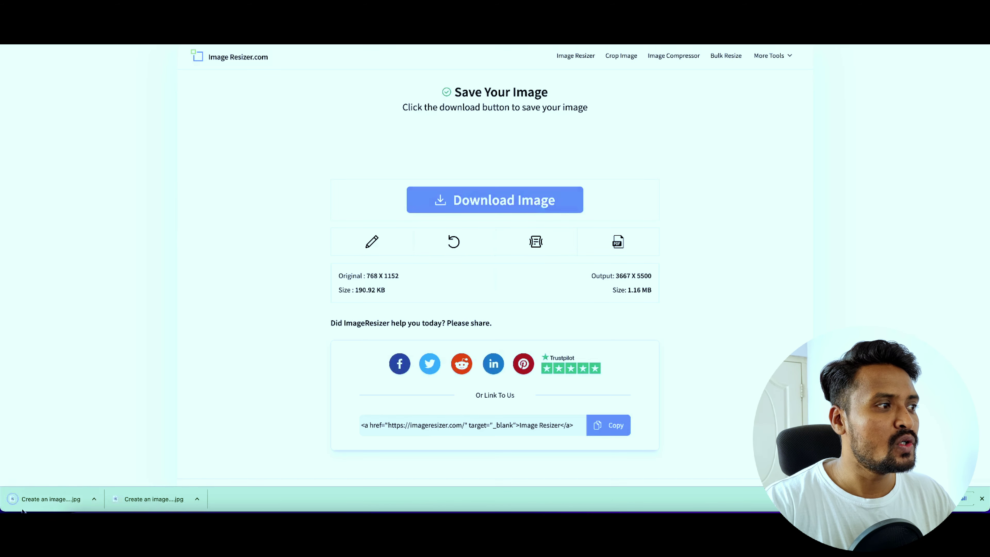
- Switch to TeePublic, upload "Create an image of the Avengers defending a vital (1).jpg" as the artwork, and view the design details form
mouse_move(88, 509)
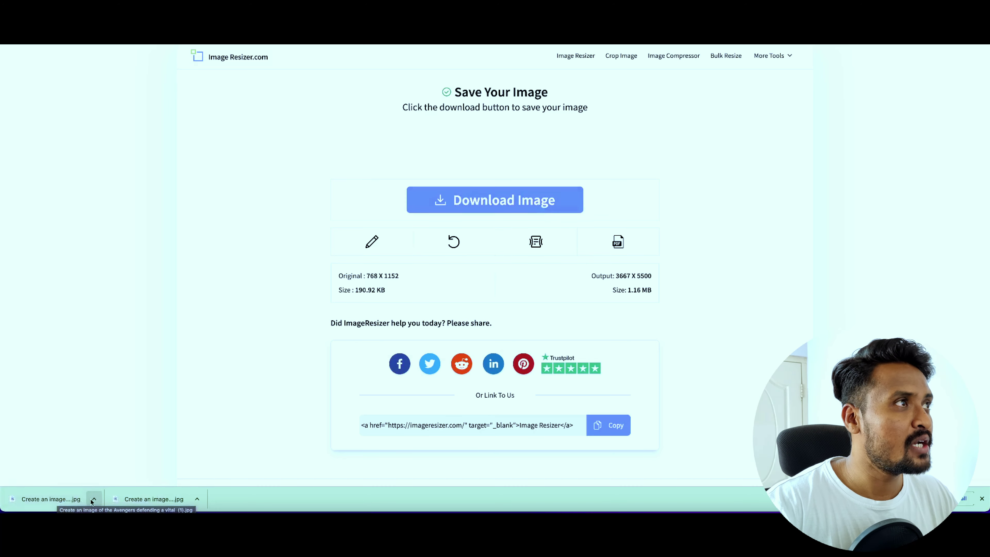
key(ctrl+Tab)
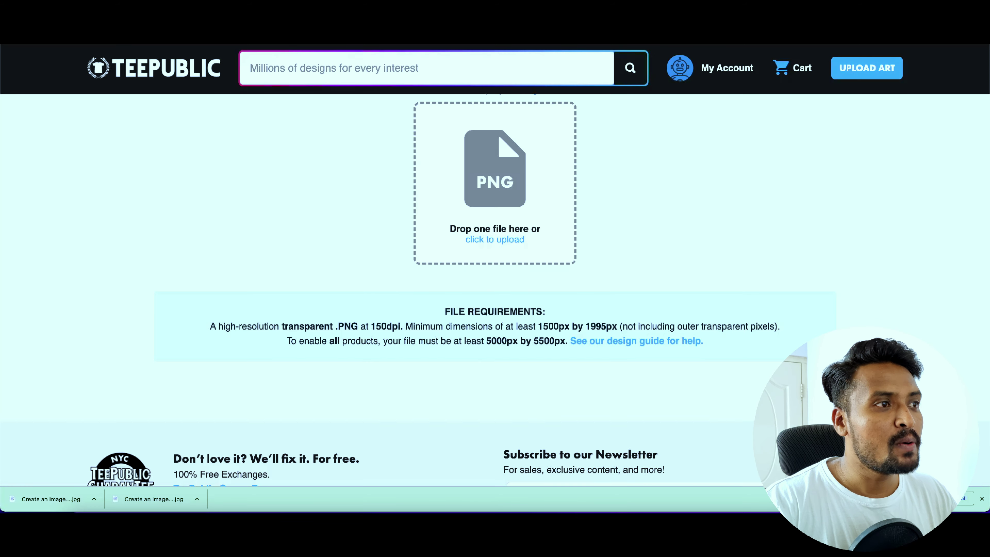
click(505, 184)
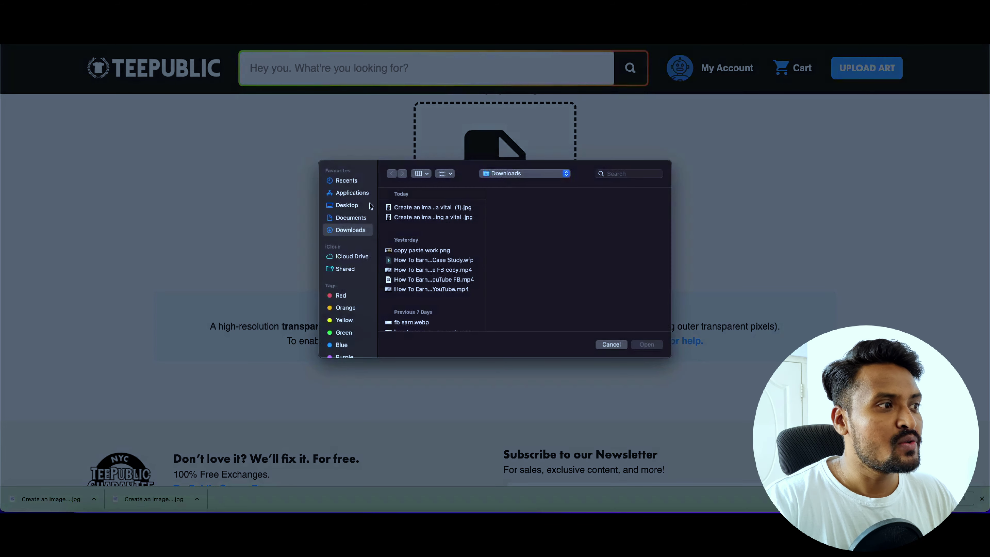
click(462, 207)
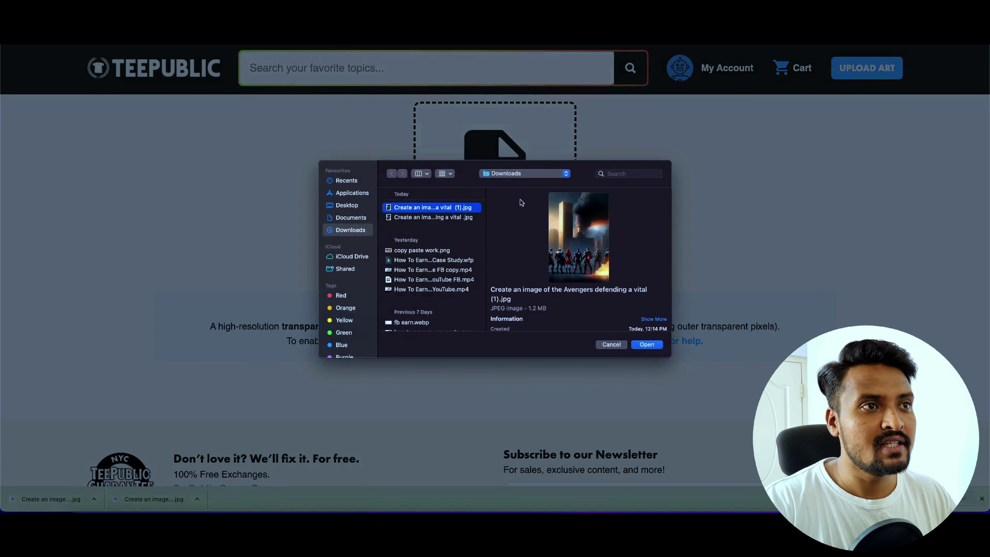
click(653, 346)
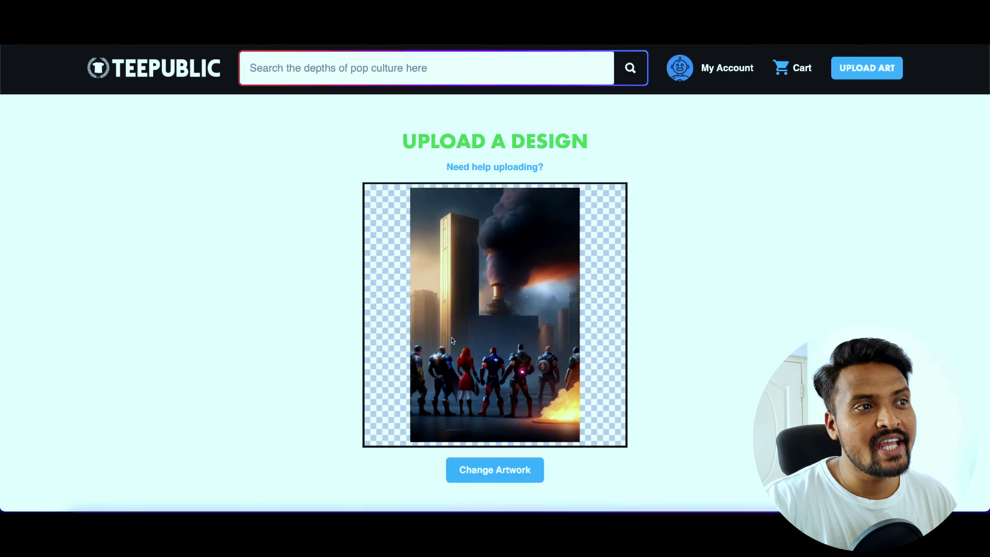
scroll(745, 329, down, 8)
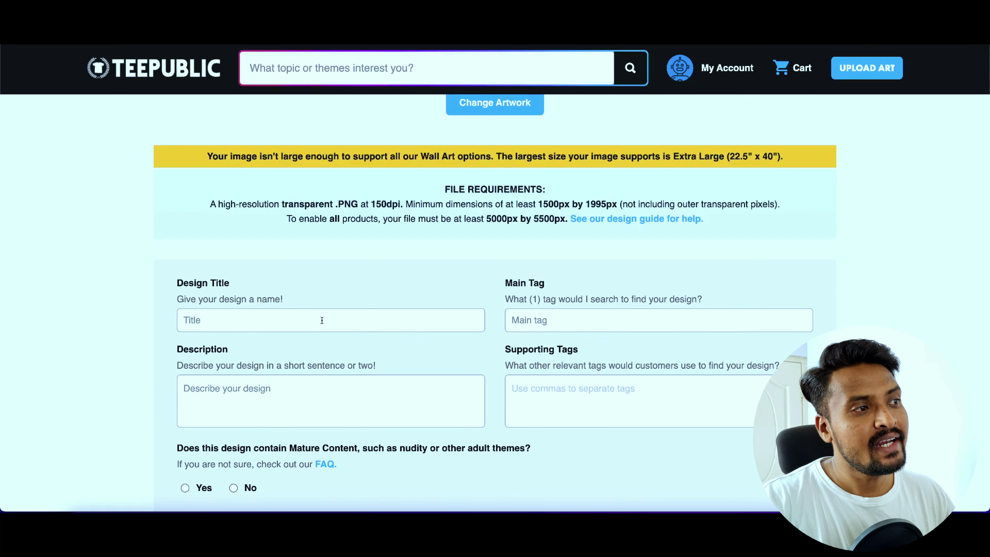
scroll(322, 320, down, 1)
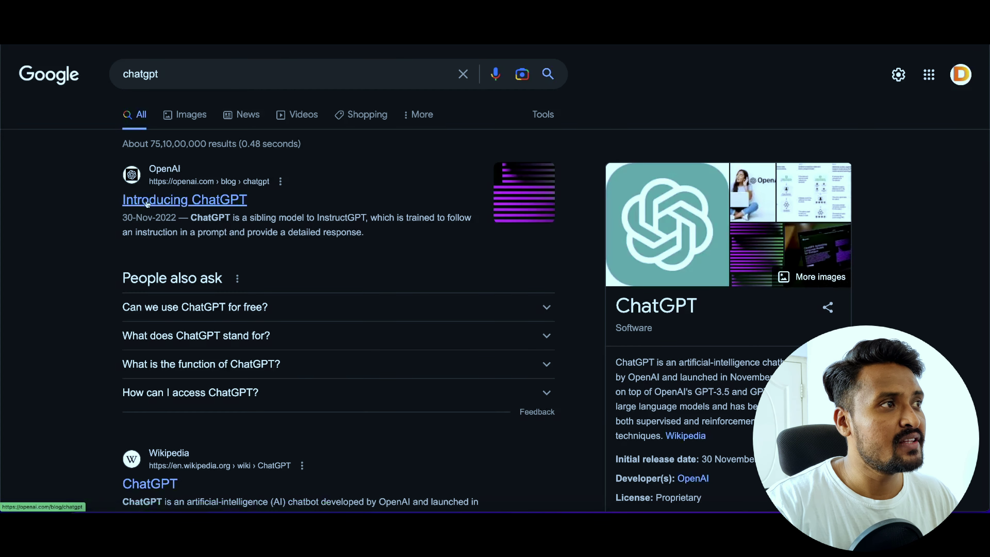
- Open OpenAI's Introducing ChatGPT page from the Google results, launch ChatGPT and proceed to its login
scroll(125, 167, down, 5)
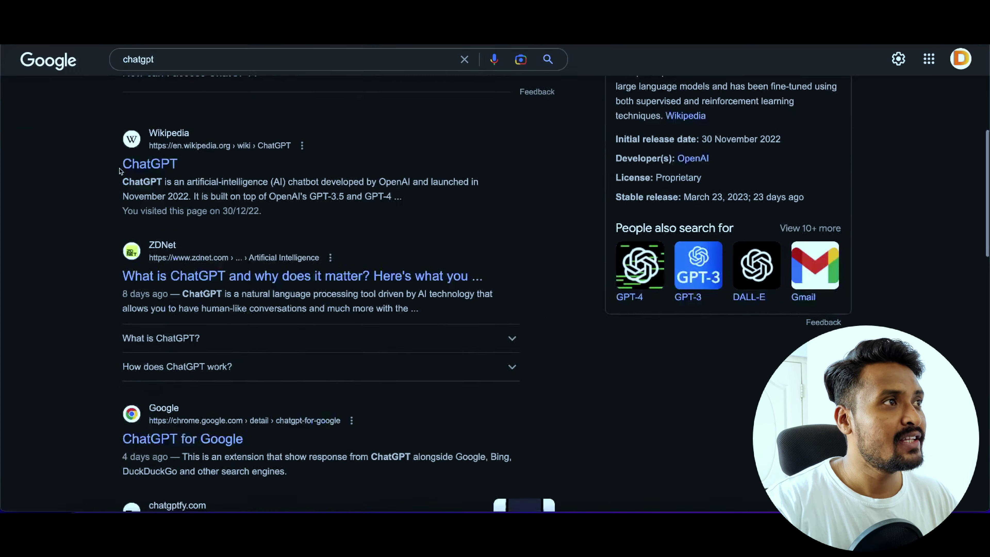
scroll(121, 170, up, 5)
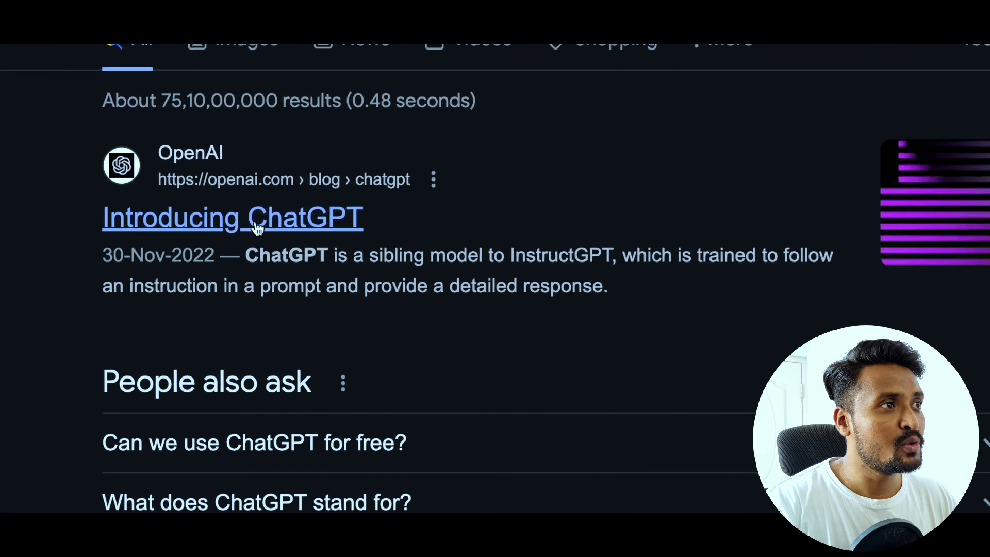
click(257, 224)
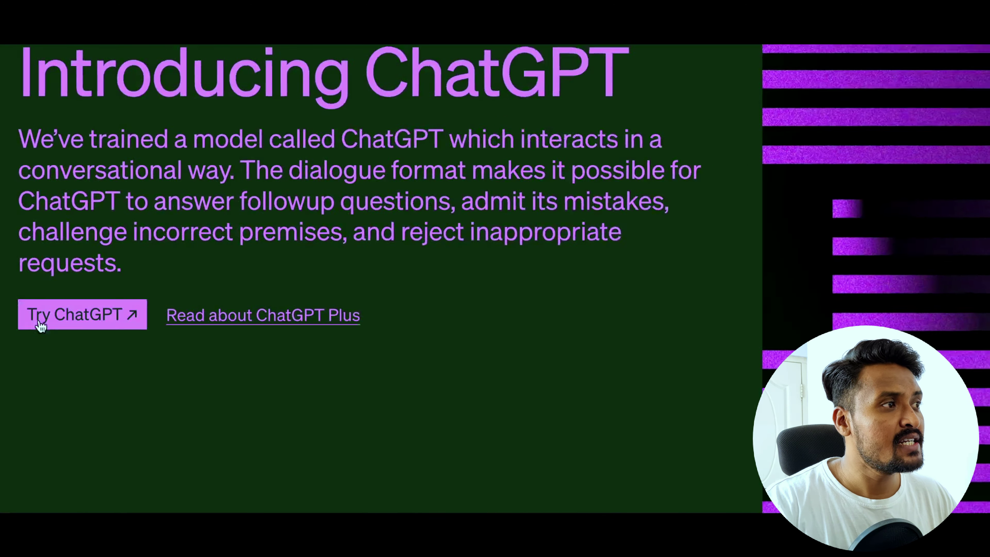
click(59, 320)
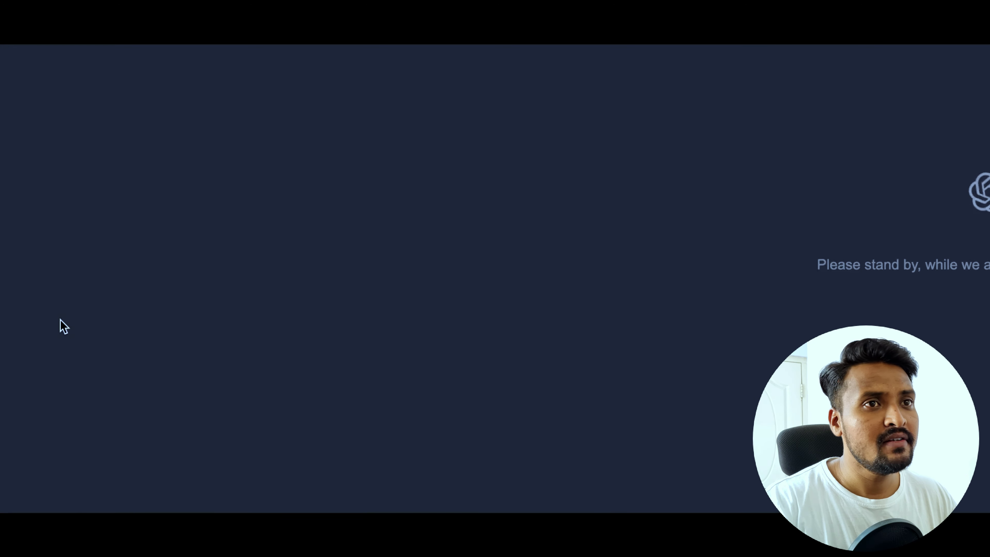
click(475, 296)
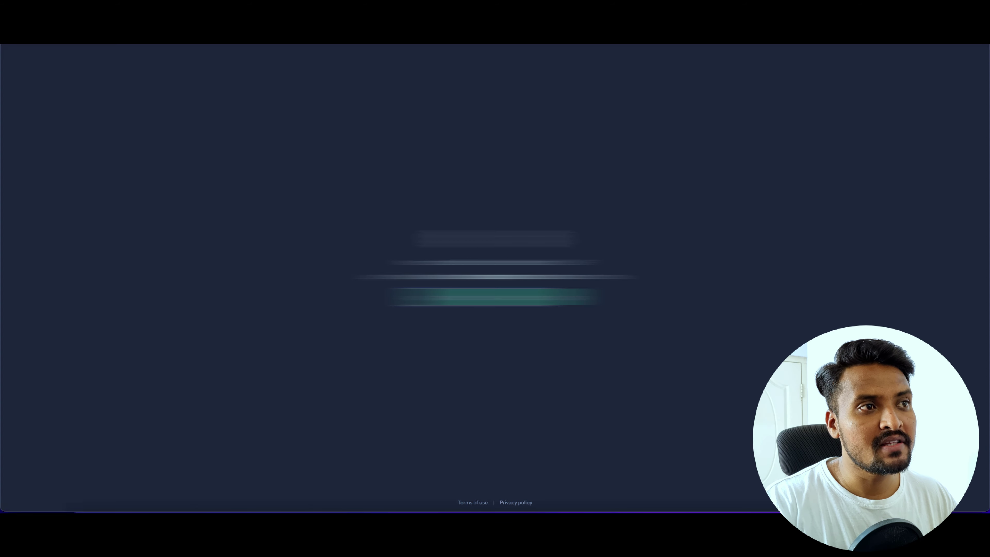